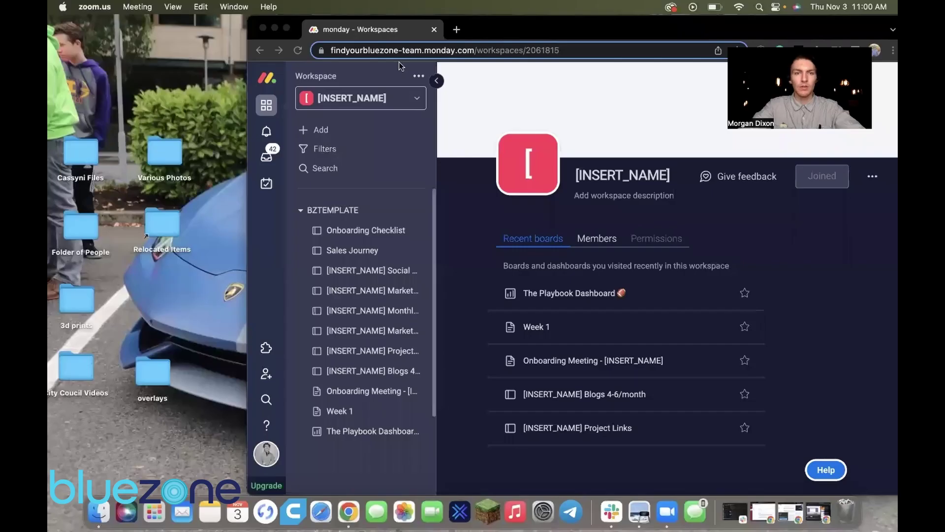
# - Make the Chrome window showing the [INSERT_NAME] workspace fill the whole screen
pyautogui.click(286, 28)
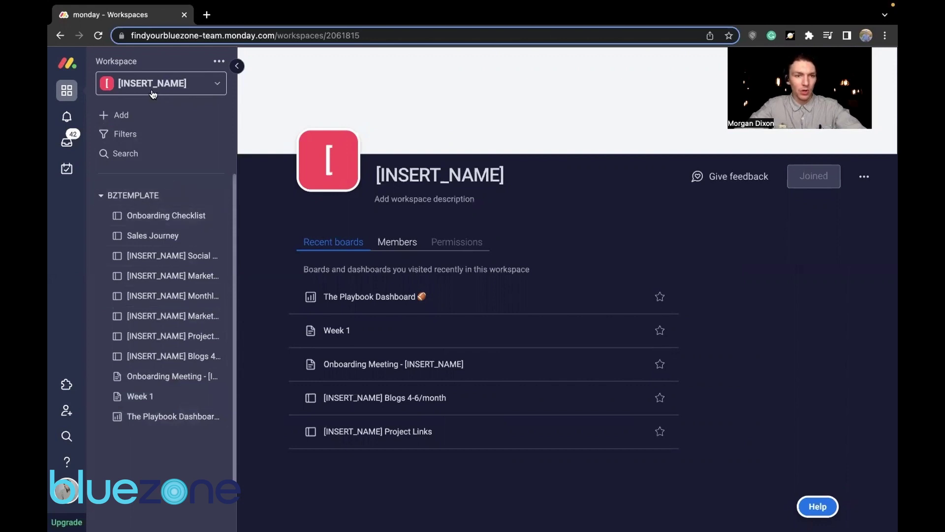
# - Create a new draft app, 'New App' 1.0.0, from the account menu's Developers area
pyautogui.click(66, 492)
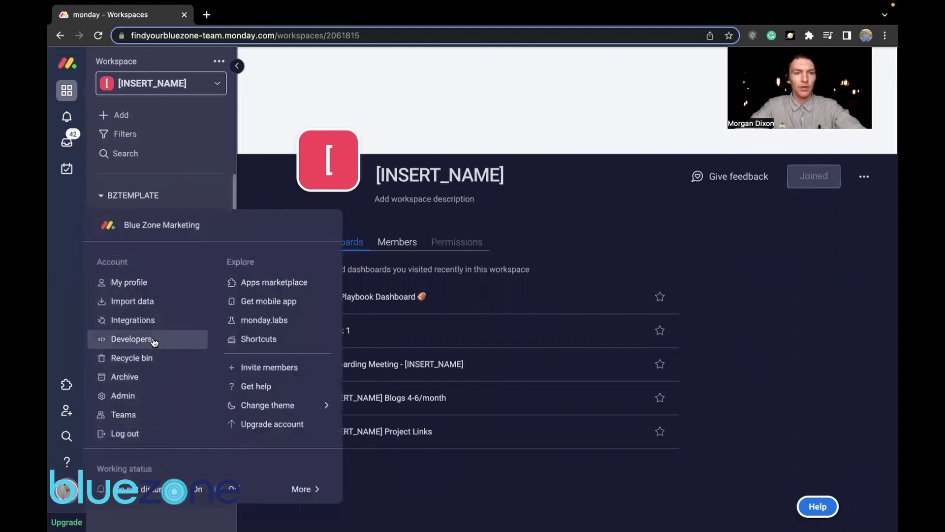
pyautogui.click(131, 339)
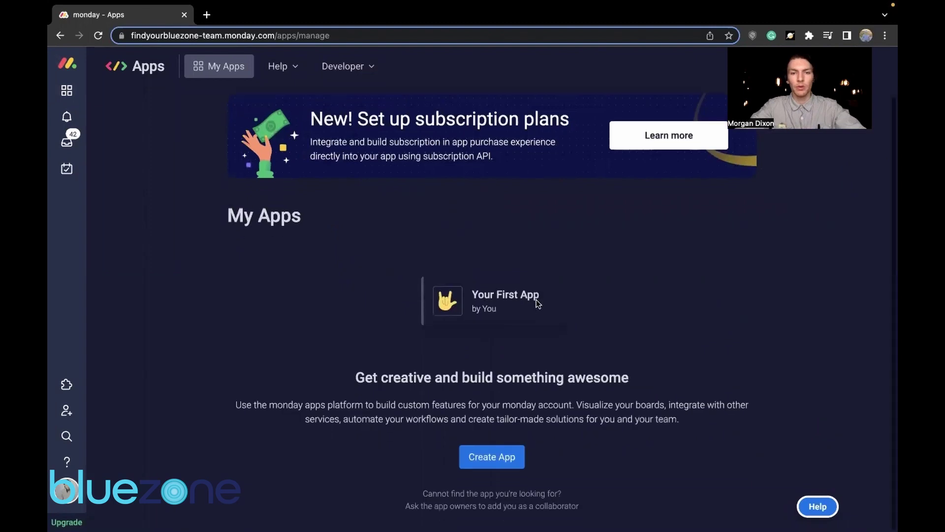
pyautogui.click(491, 456)
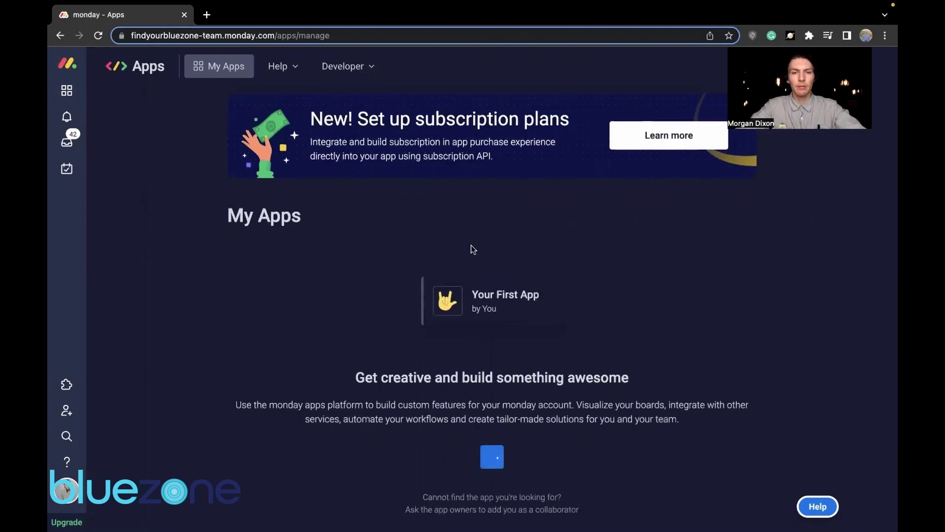
pyautogui.scroll(-2, 317, 204)
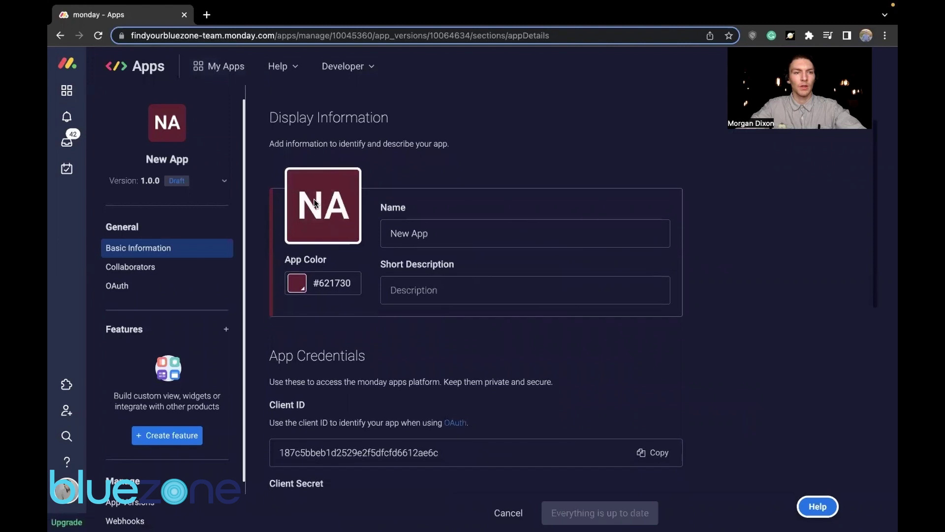
# - Rename the app BZTEMPLATE with short description BZTEMPLATE and color #00c9ff, and save it
pyautogui.tripleClick(459, 240)
pyautogui.press('BackSpace')
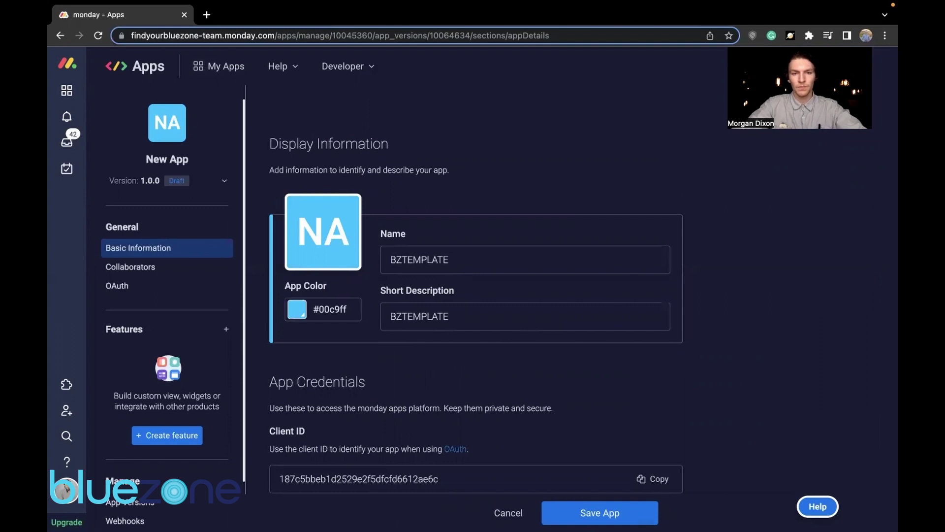
pyautogui.scroll(-10, 427, 314)
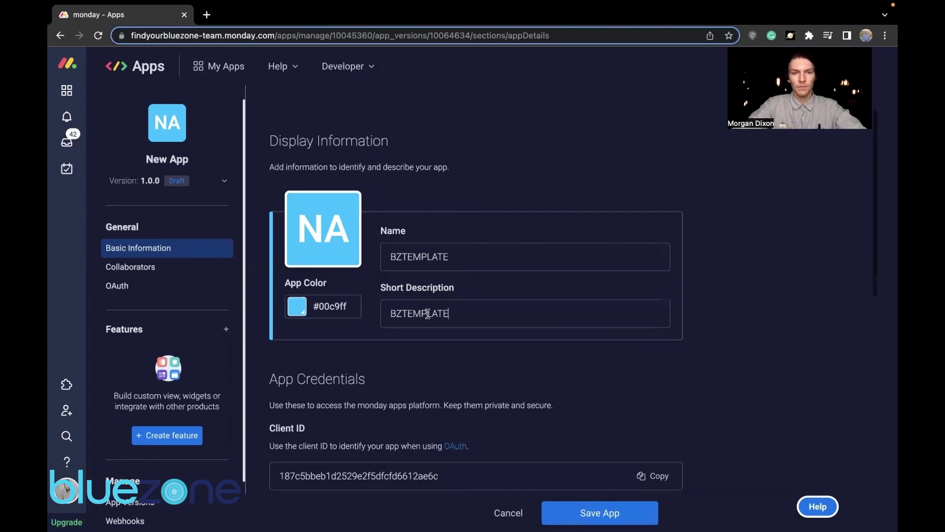
pyautogui.scroll(10, 634, 486)
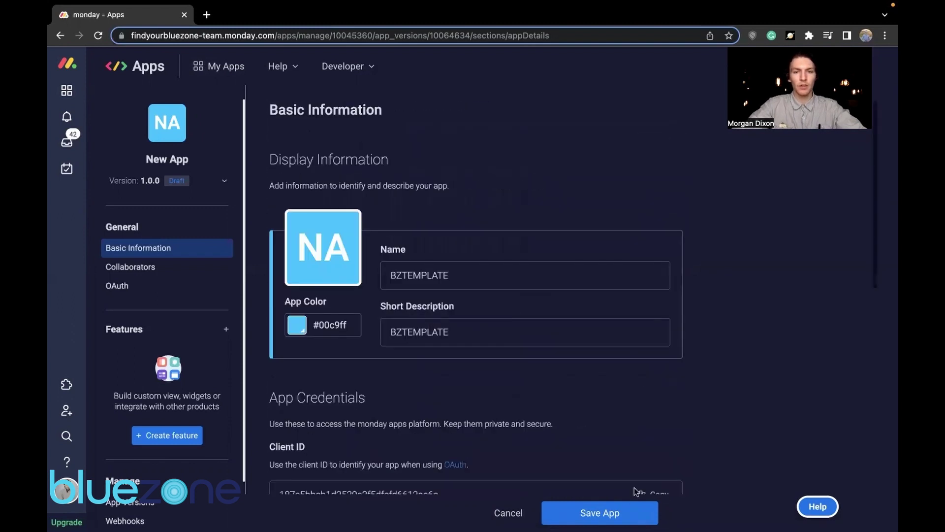
pyautogui.click(605, 512)
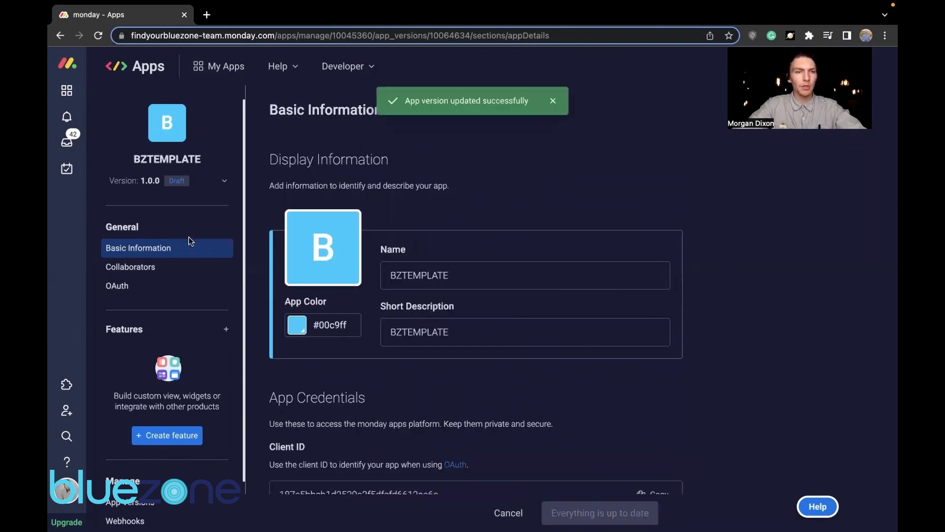
# - On the app's Collaborators page, search the teammate list by a teammate's name
pyautogui.click(191, 268)
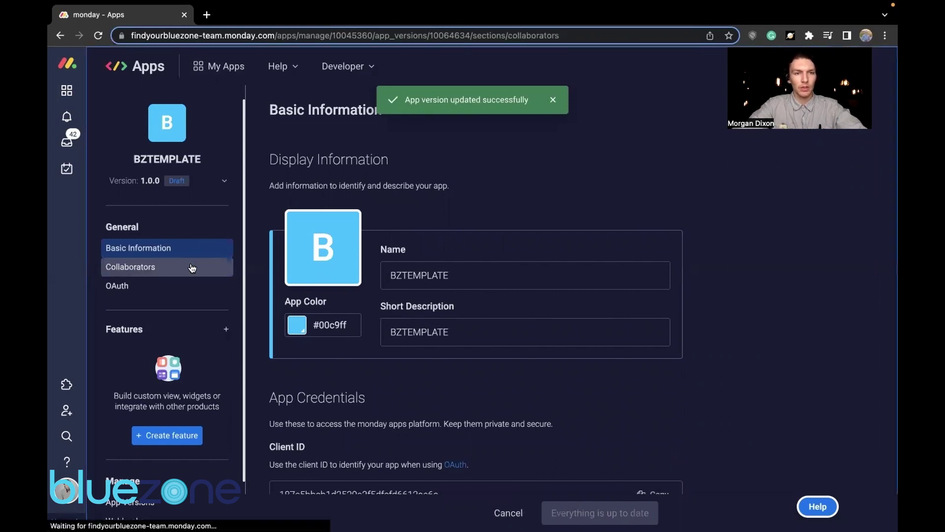
pyautogui.click(370, 173)
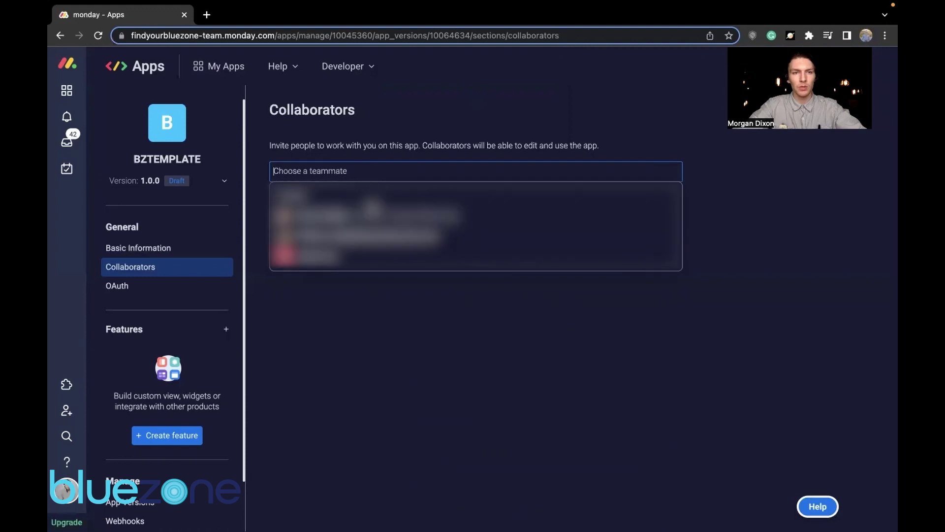
pyautogui.write('emily Dodge')
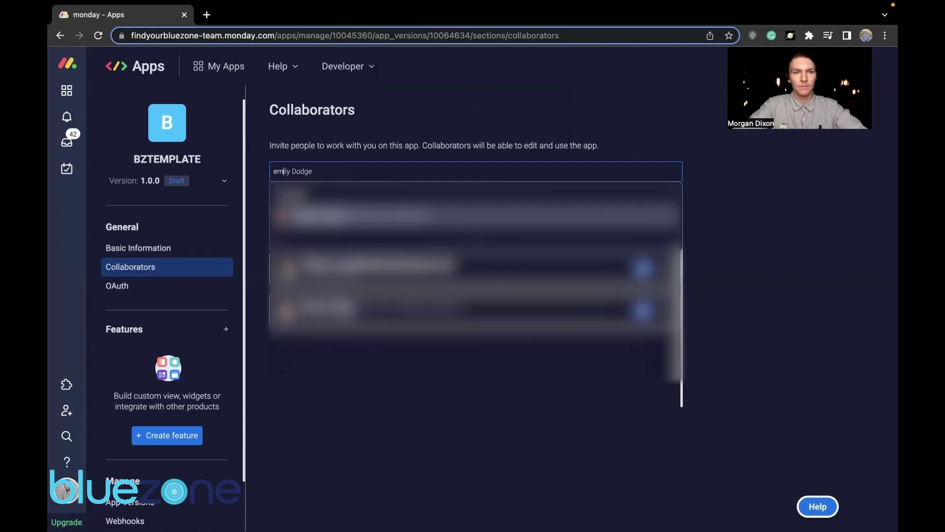
pyautogui.scroll(-1, 105, 306)
# - Grant the boards, workspaces and users read and write OAuth scopes
pyautogui.click(154, 245)
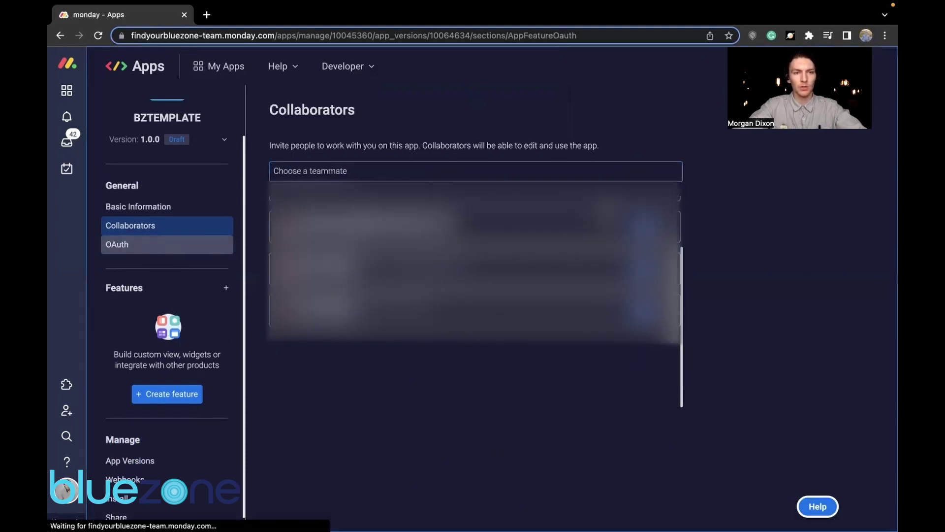
pyautogui.scroll(-2, 667, 231)
pyautogui.click(668, 228)
pyautogui.click(667, 263)
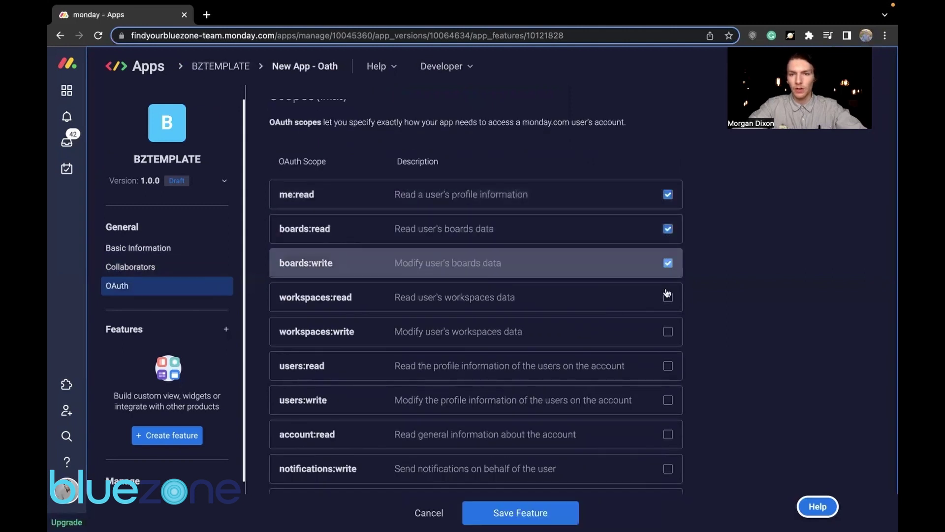
pyautogui.click(667, 295)
pyautogui.click(667, 330)
pyautogui.scroll(-2, 667, 331)
pyautogui.click(669, 280)
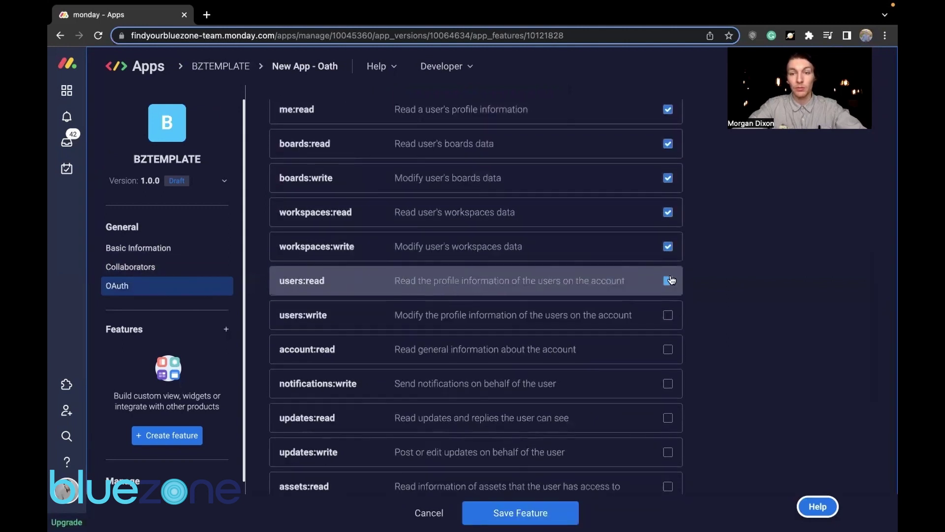
pyautogui.click(668, 315)
# - Grant the remaining scopes: notifications, updates, assets, tags, teams and webhooks
pyautogui.click(668, 383)
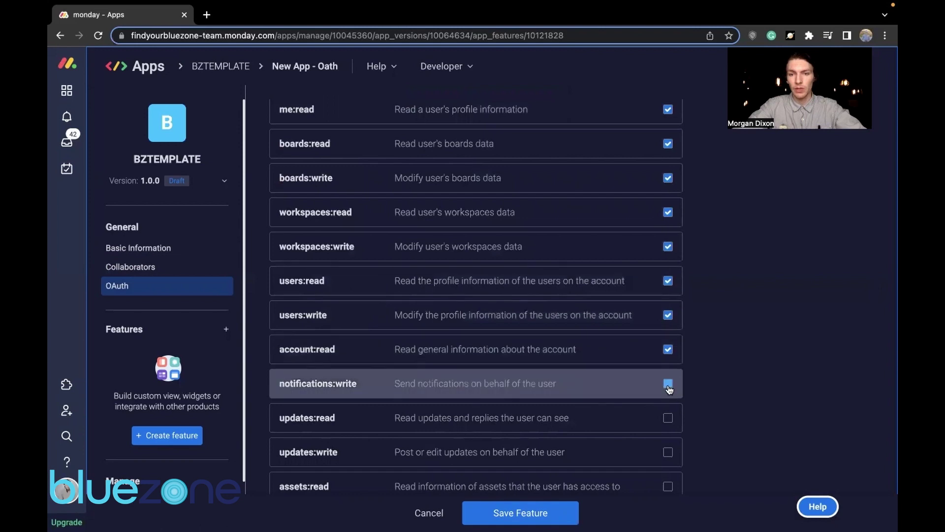
pyautogui.scroll(-3, 668, 387)
pyautogui.click(668, 351)
pyautogui.click(669, 385)
pyautogui.scroll(-3, 669, 385)
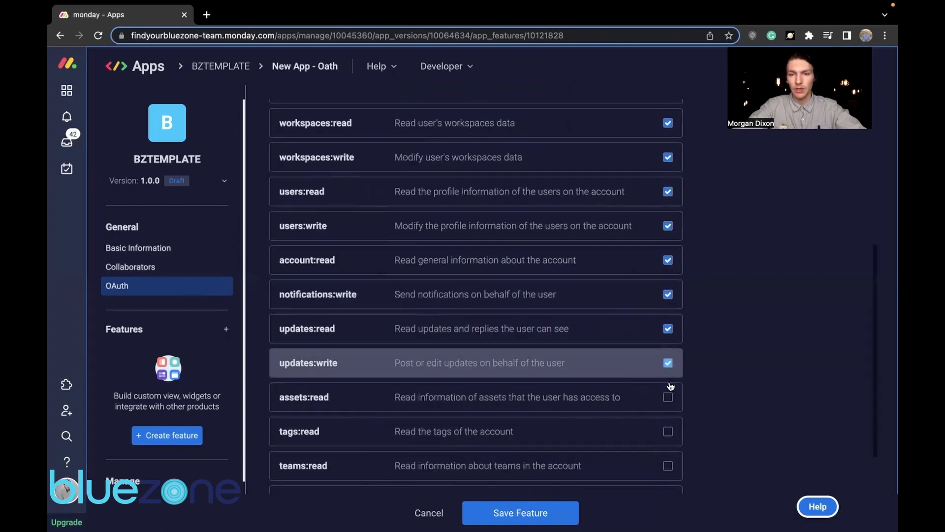
pyautogui.click(669, 324)
pyautogui.scroll(-1, 669, 357)
pyautogui.click(668, 349)
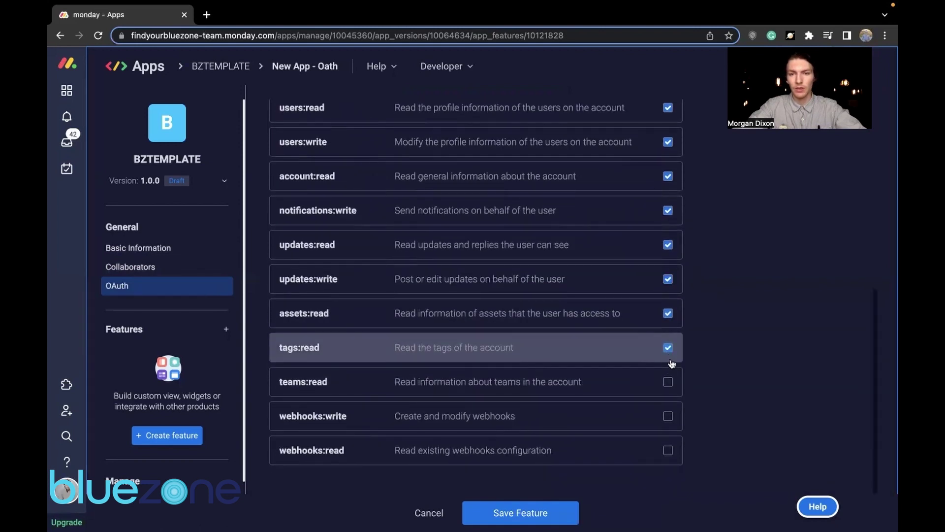
pyautogui.click(668, 382)
pyautogui.click(668, 416)
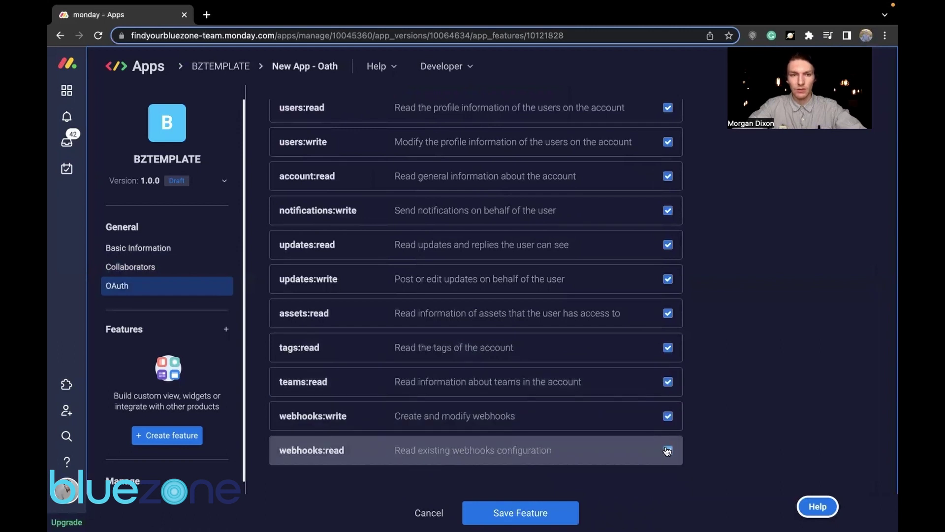
pyautogui.scroll(-1, 174, 292)
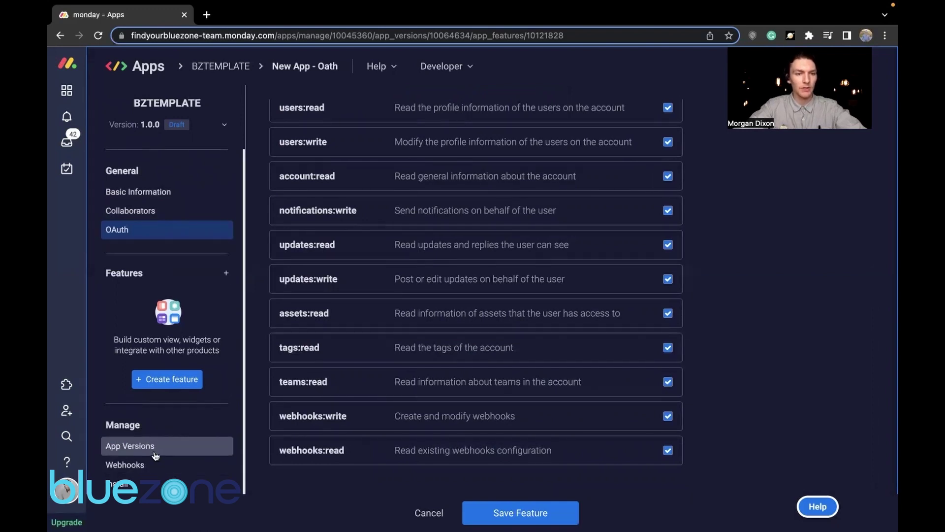
# - Create a new Workspace Templates feature for the app
pyautogui.click(169, 384)
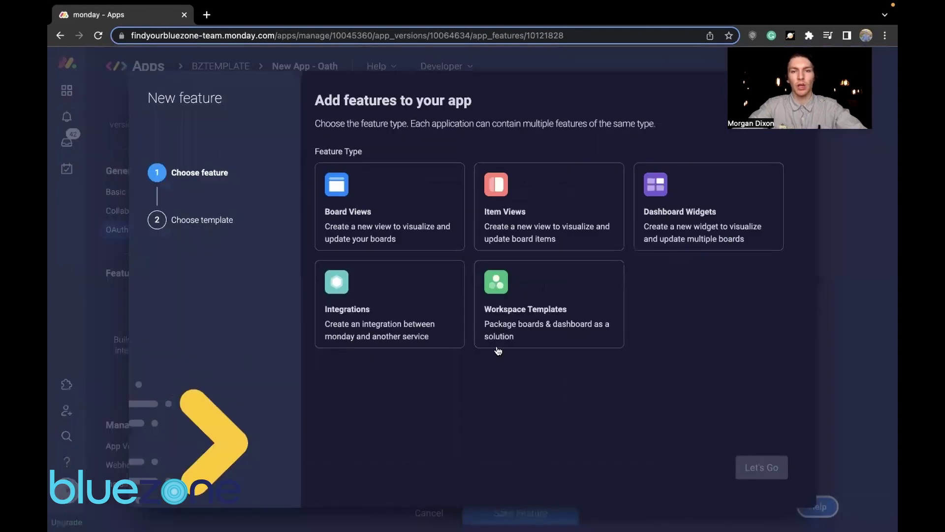
pyautogui.click(522, 290)
pyautogui.click(762, 465)
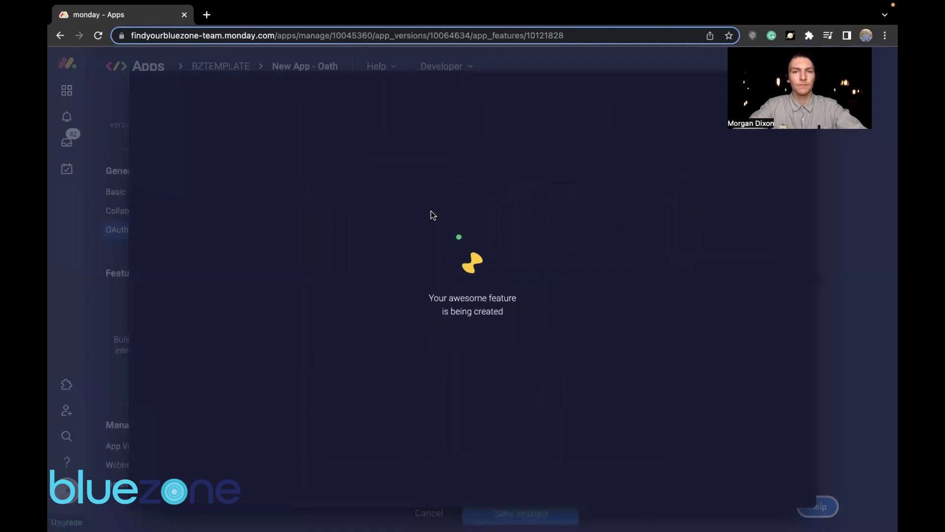
# - Fill the feature's name, description and short card description with BZTEMPLATE
pyautogui.scroll(-3, 401, 240)
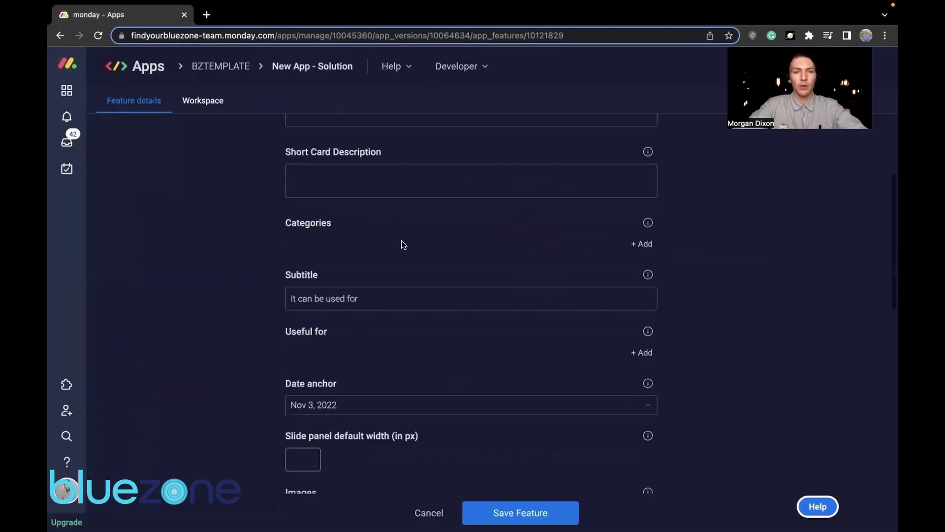
pyautogui.scroll(-8, 401, 240)
pyautogui.scroll(1, 401, 244)
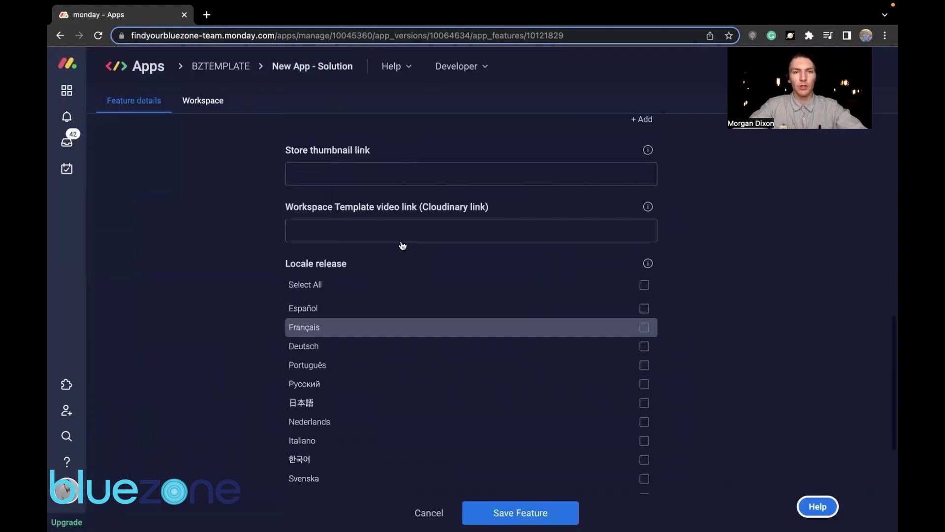
pyautogui.scroll(10, 402, 245)
pyautogui.click(366, 221)
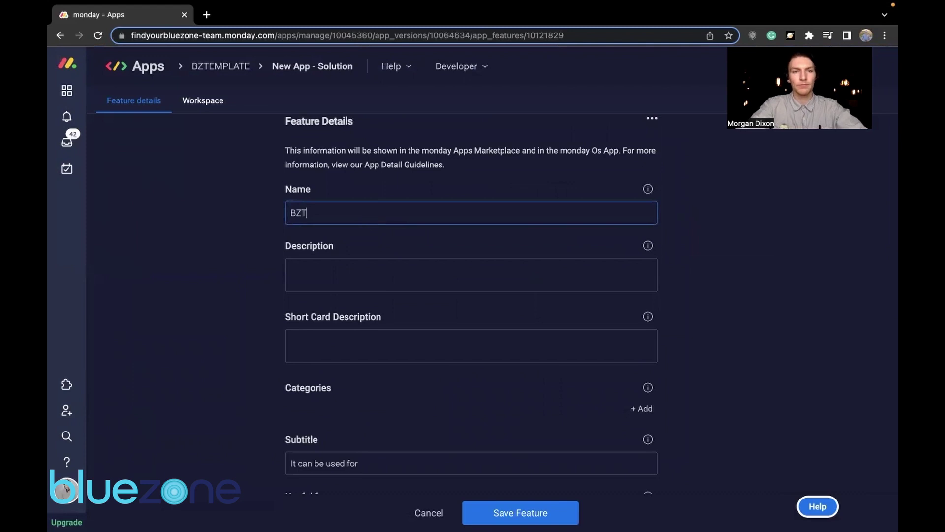
pyautogui.click(369, 281)
pyautogui.write('BZTEMPLA')
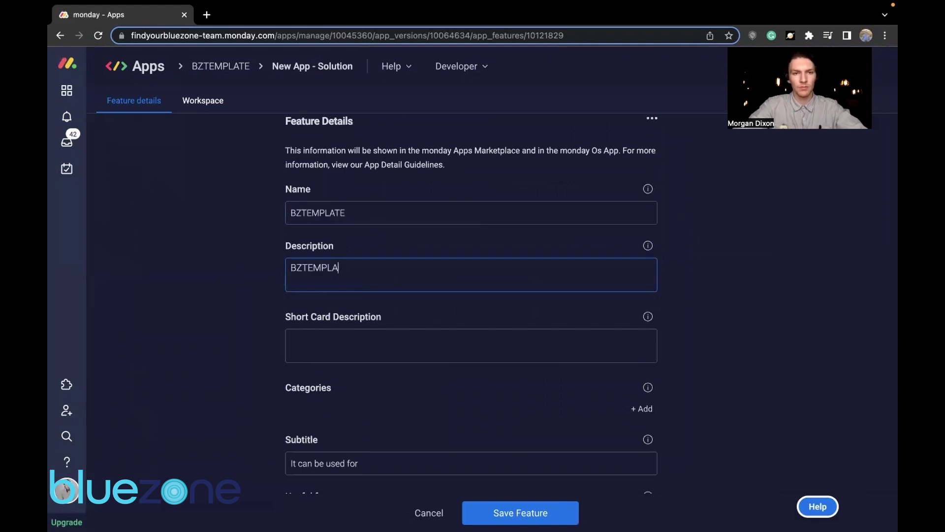
pyautogui.write('TE')
pyautogui.click(388, 348)
pyautogui.write('BZTEMPLATE')
pyautogui.scroll(-2, 436, 386)
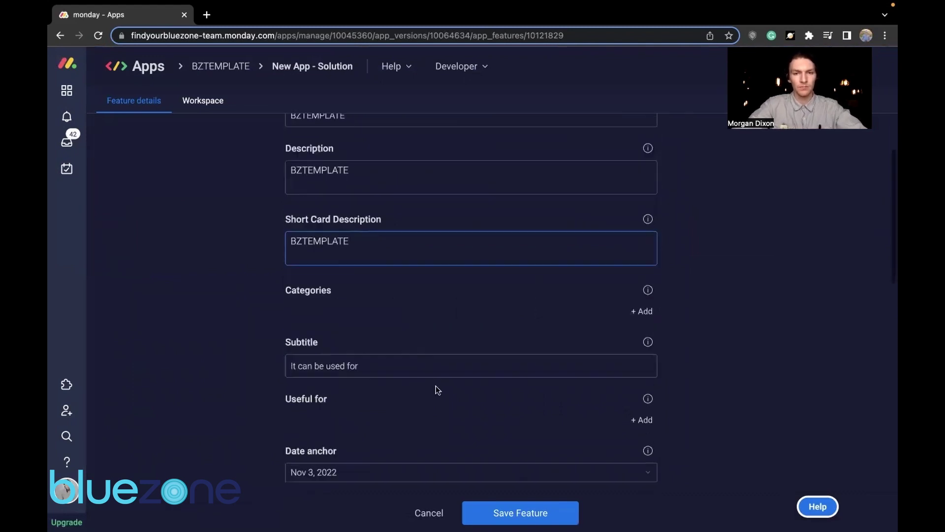
# - Add the categories Featured Templates and Marketing to the feature
pyautogui.click(639, 311)
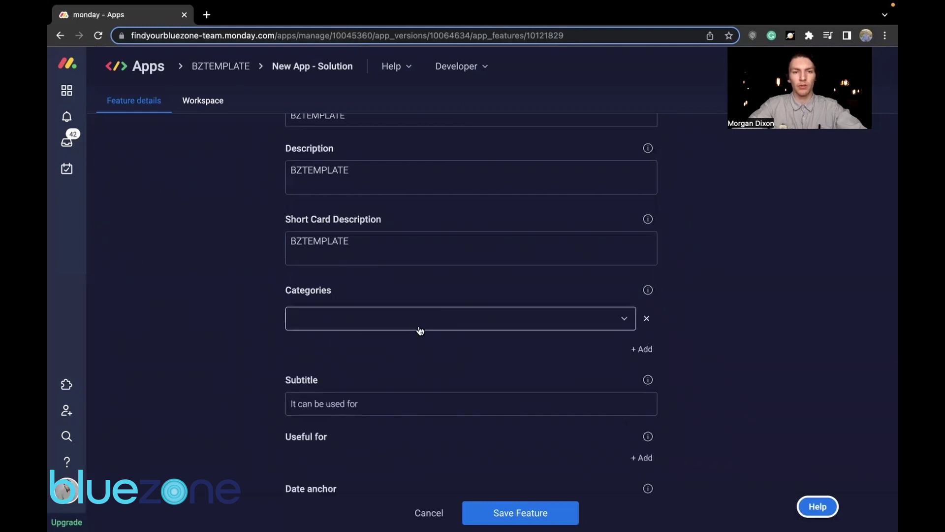
pyautogui.click(421, 325)
pyautogui.click(426, 351)
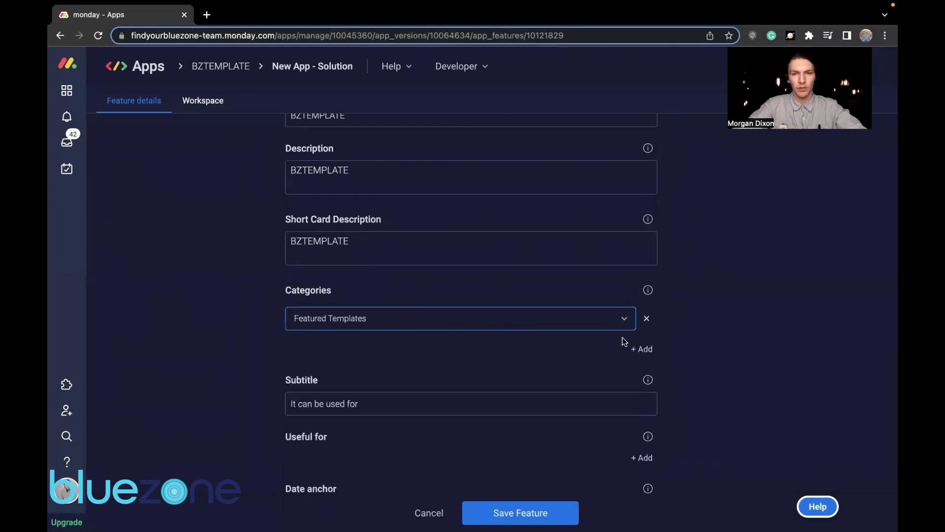
pyautogui.click(642, 348)
pyautogui.click(462, 352)
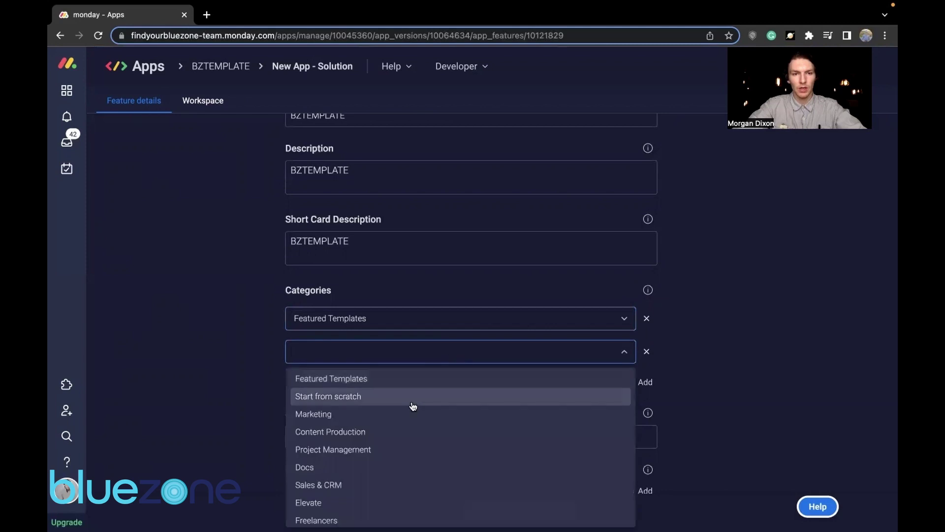
pyautogui.click(392, 416)
# - Replace the placeholder subtitle with BZTEMPLATE
pyautogui.scroll(-3, 682, 323)
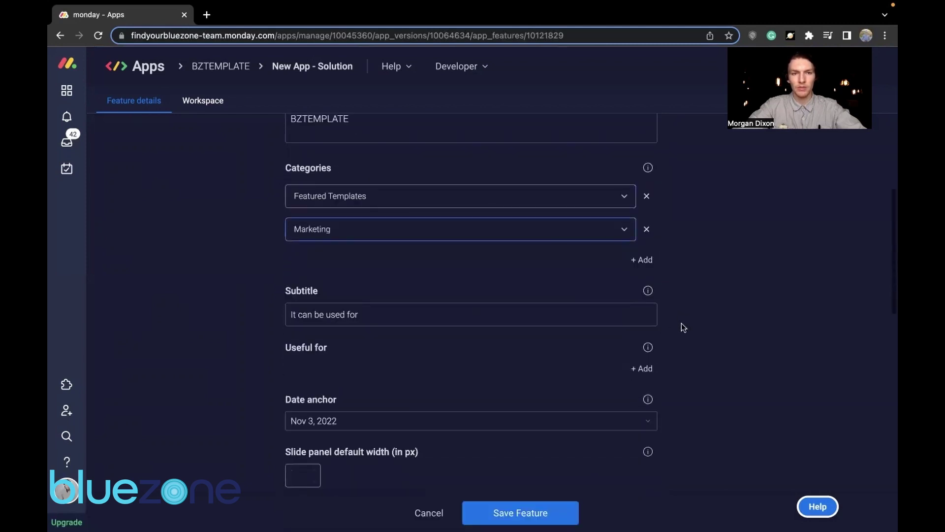
pyautogui.scroll(-2, 645, 290)
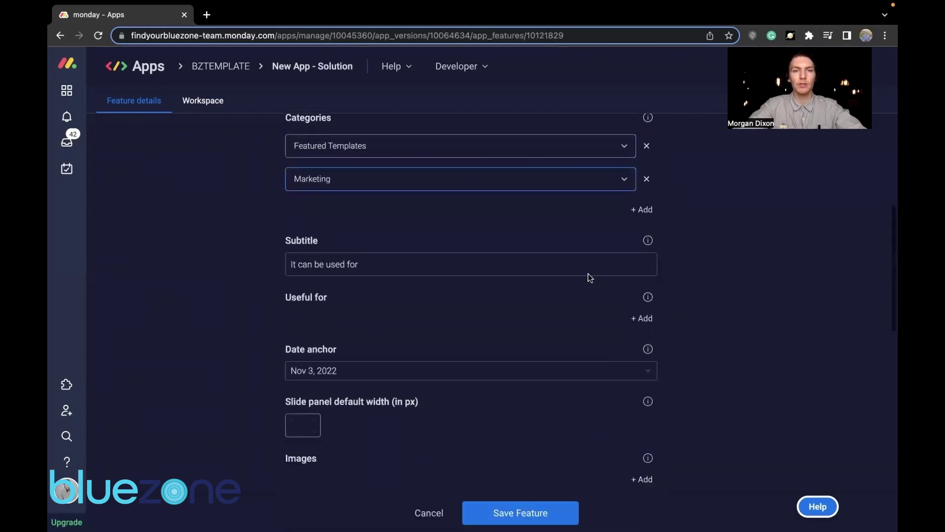
pyautogui.tripleClick(422, 267)
pyautogui.press('BackSpace')
pyautogui.write('BZTEMPLATE')
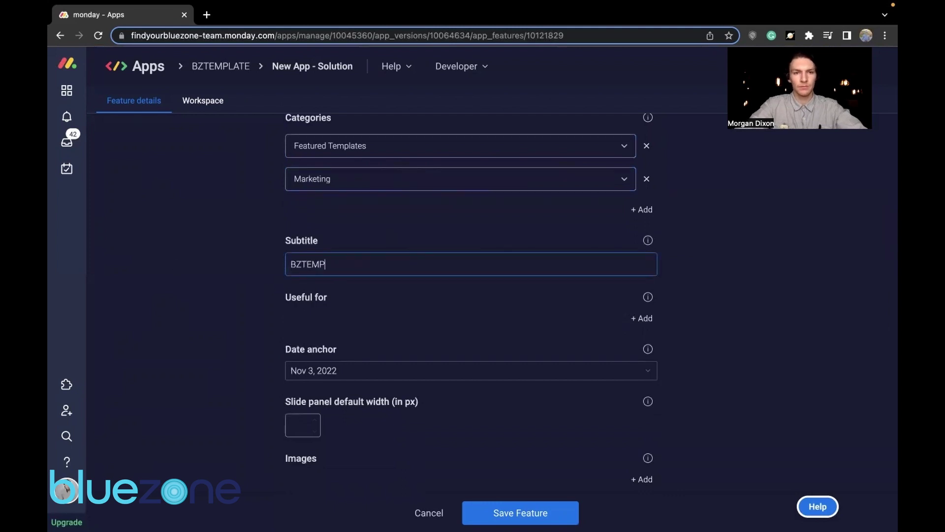
pyautogui.scroll(-3, 367, 331)
# - Add a Useful for entry BZTEMPLATE, keep date Nov 3, 2022, and save the feature
pyautogui.click(484, 252)
pyautogui.write('BZTEMPLATE')
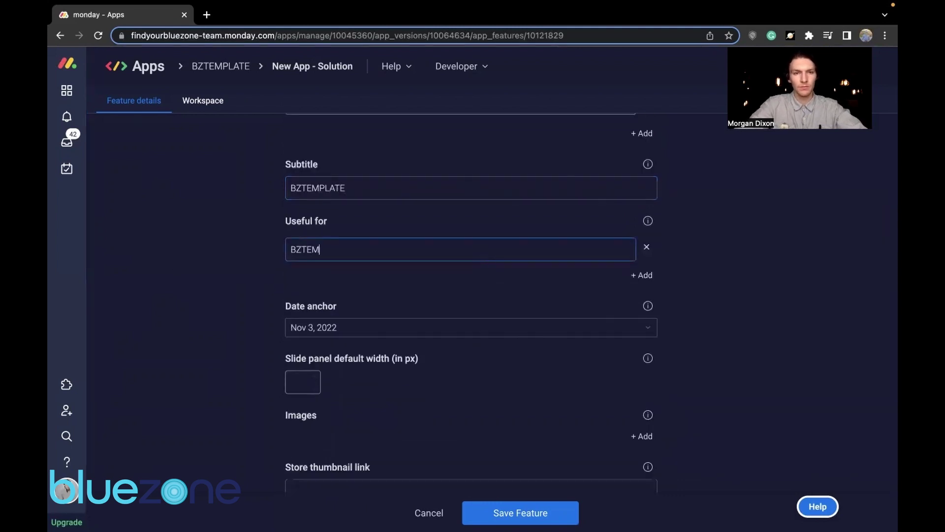
pyautogui.click(510, 335)
pyautogui.click(665, 245)
pyautogui.scroll(-5, 390, 234)
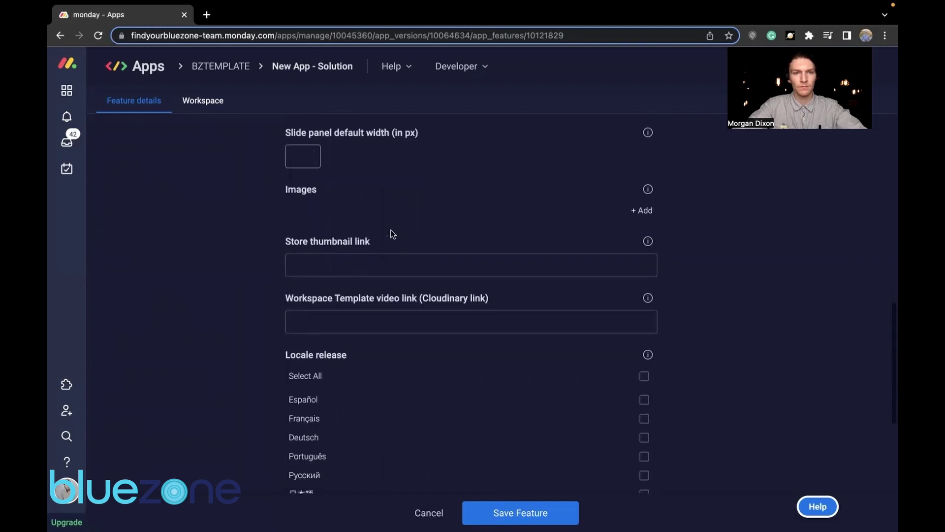
pyautogui.click(531, 513)
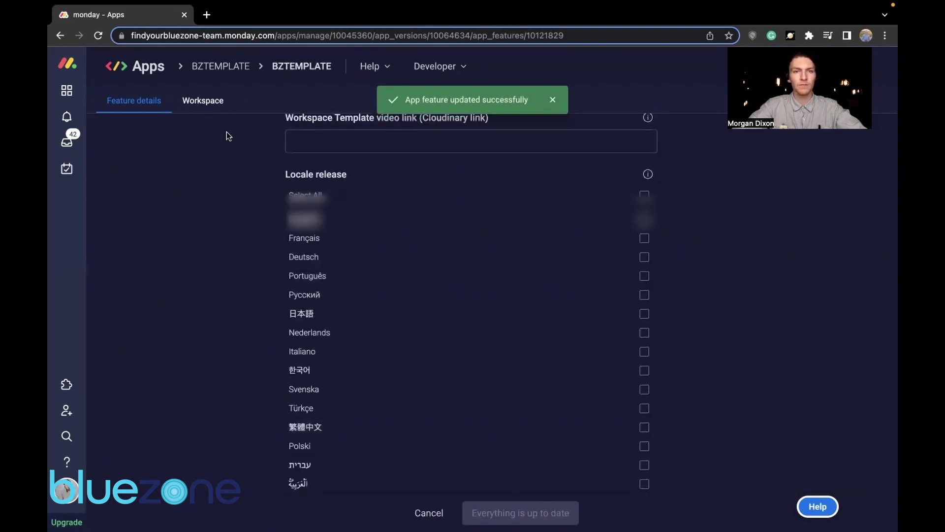
# - Use workspace [INSERT_NAME], landing board Sales Journey and Fullscreen view mode, then save
pyautogui.click(209, 102)
pyautogui.click(391, 156)
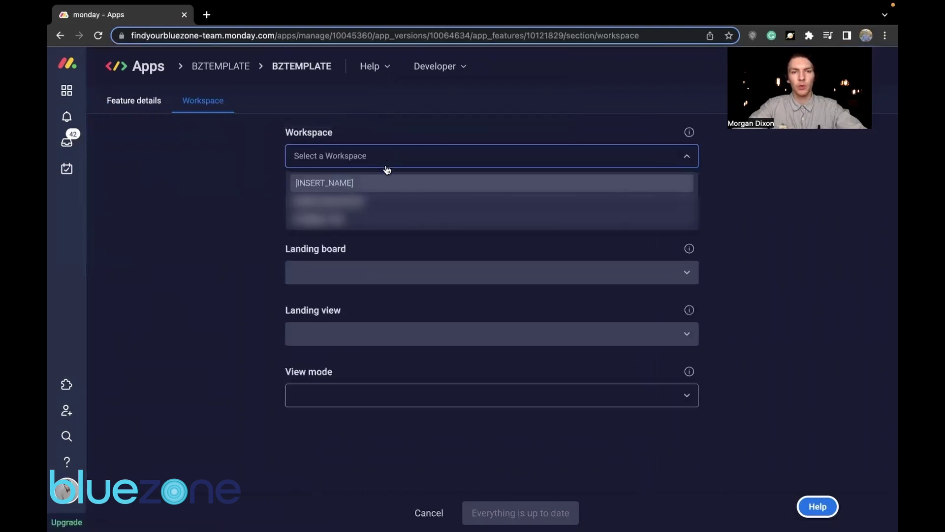
pyautogui.click(325, 187)
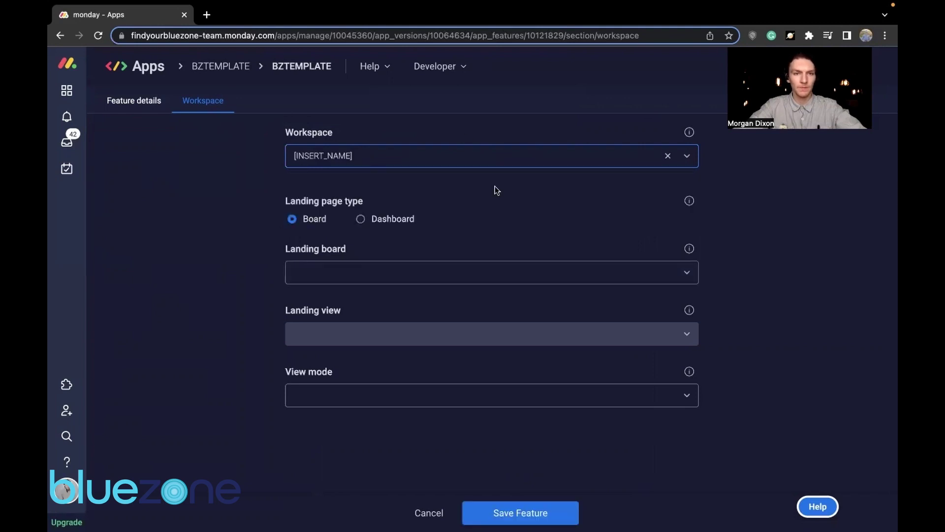
pyautogui.click(321, 272)
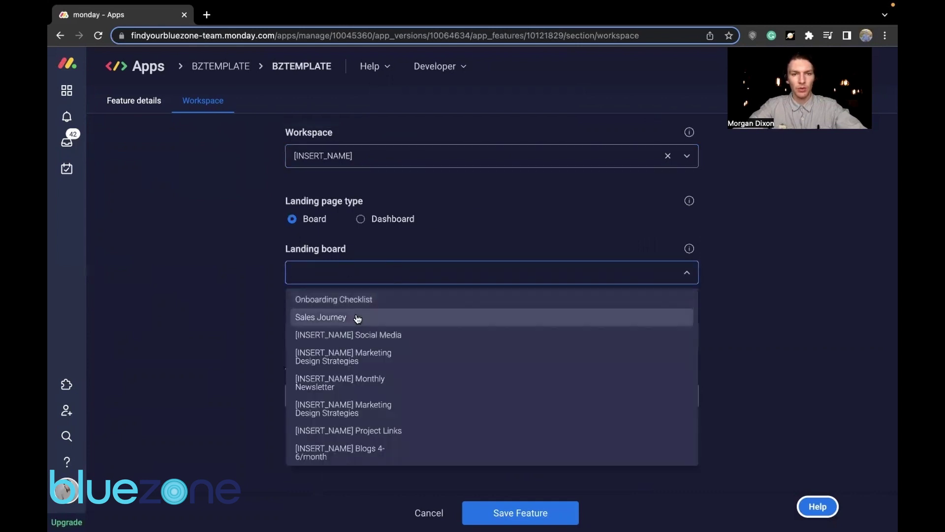
pyautogui.click(327, 317)
pyautogui.click(413, 334)
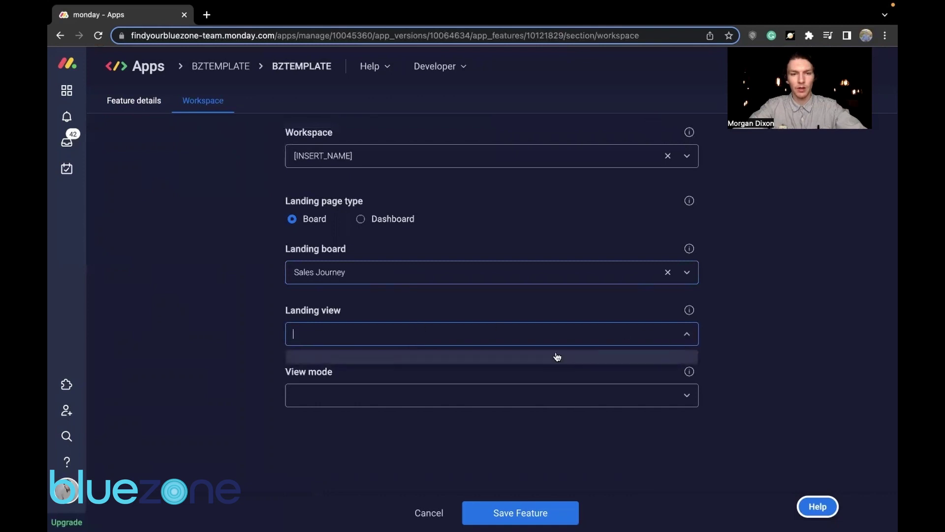
pyautogui.click(434, 401)
pyautogui.click(361, 422)
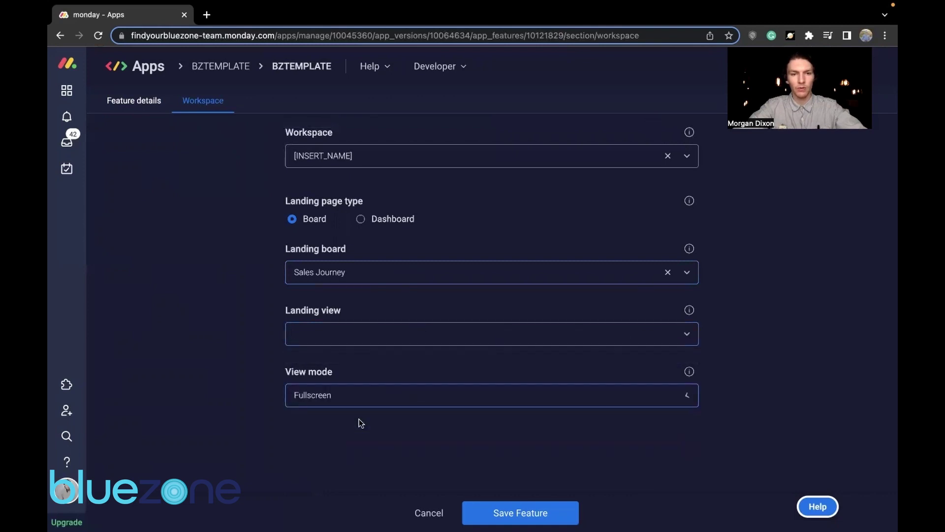
pyautogui.click(507, 512)
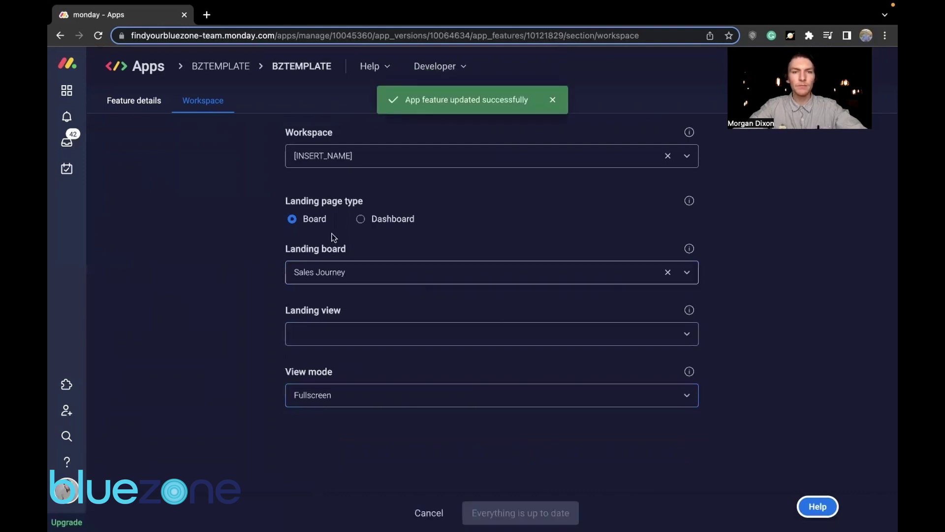
# - Promote BZTEMPLATE version 1.0.0 to live from its versions list
pyautogui.click(231, 73)
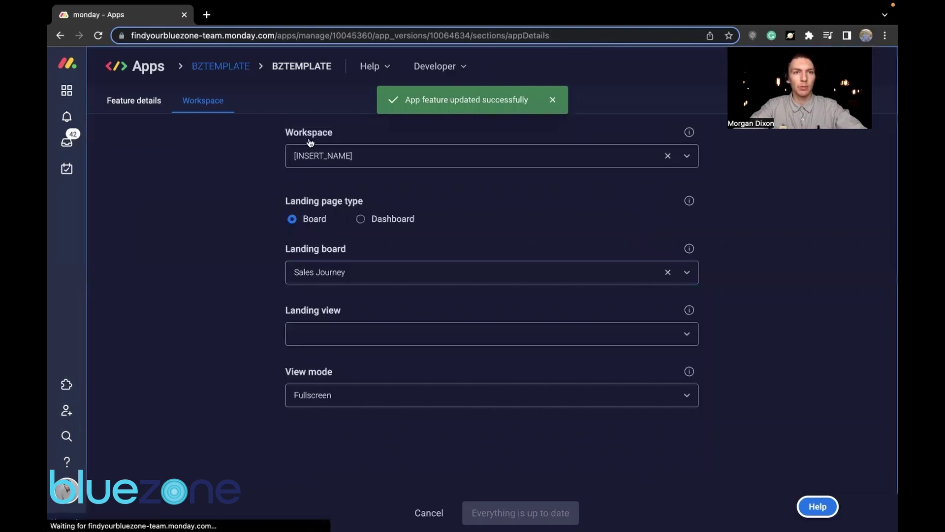
pyautogui.scroll(-1, 369, 341)
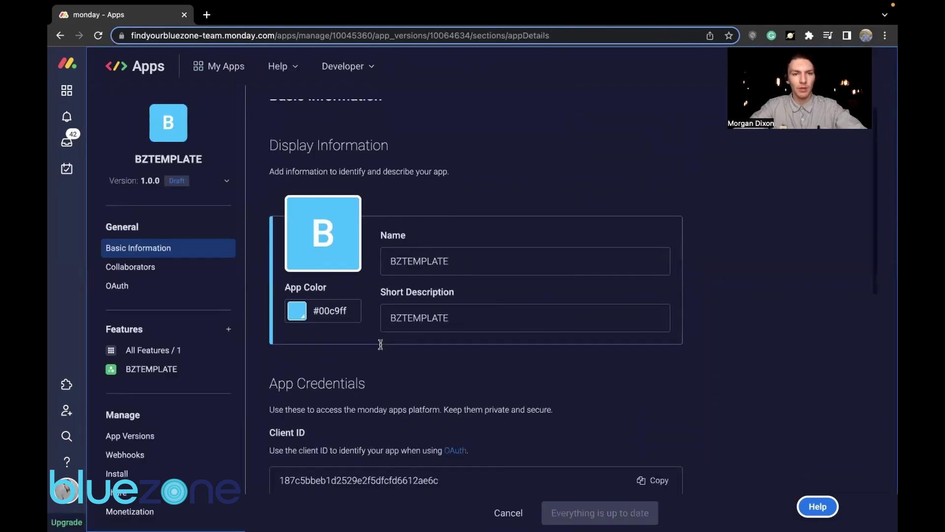
pyautogui.click(152, 440)
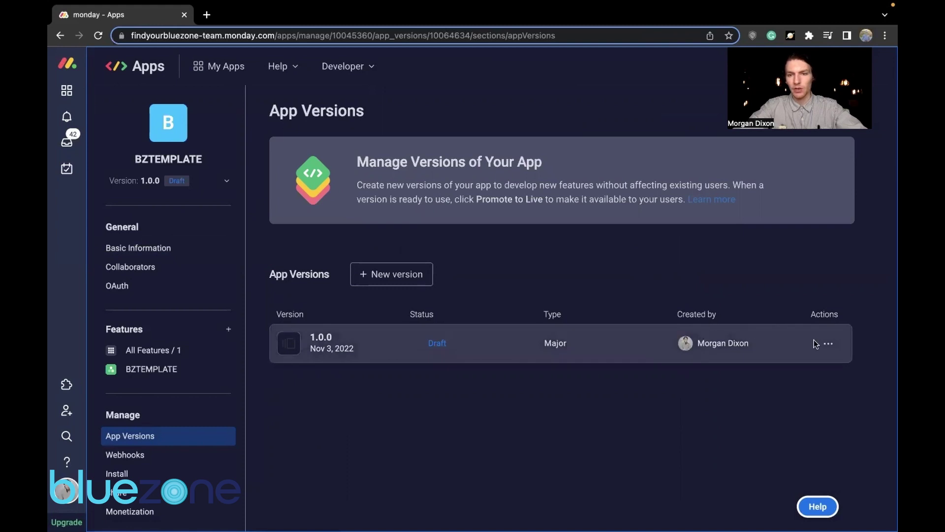
pyautogui.click(828, 344)
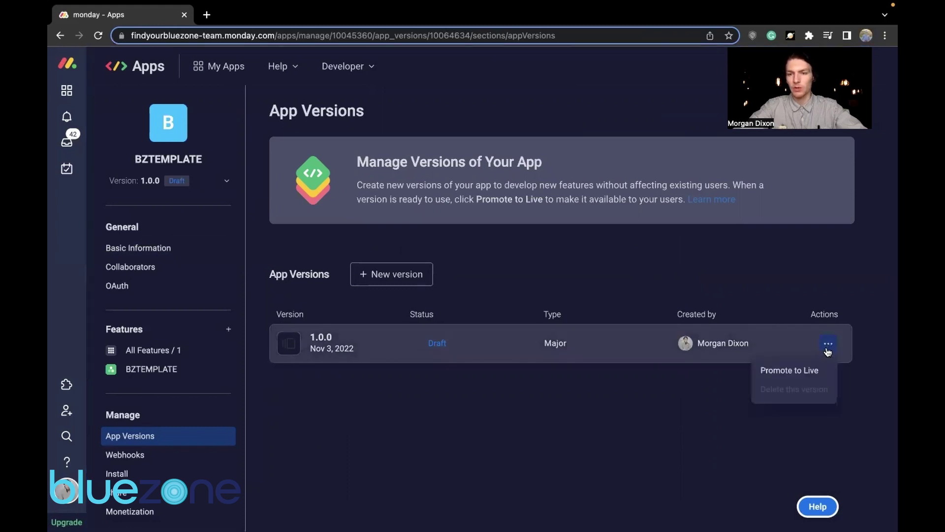
pyautogui.click(811, 375)
pyautogui.click(613, 132)
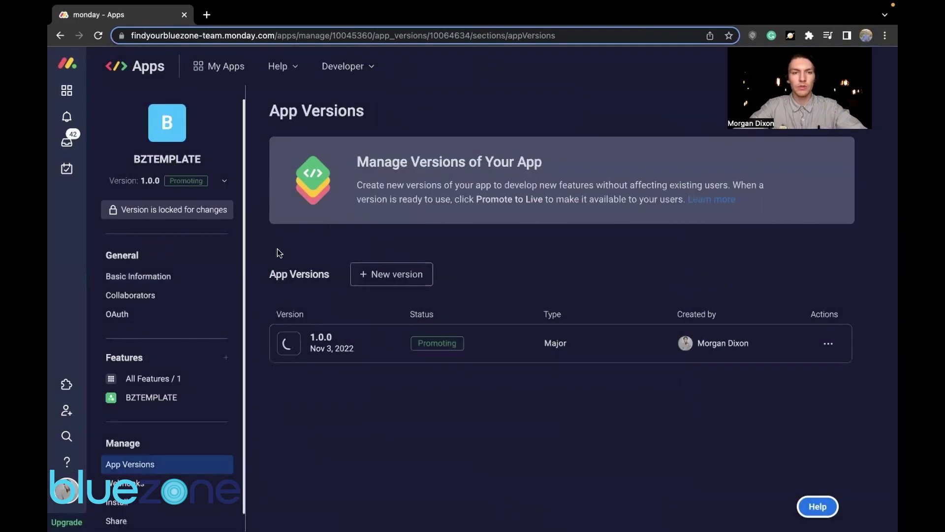
# - Install the BZTEMPLATE app on the account
pyautogui.scroll(-1, 188, 426)
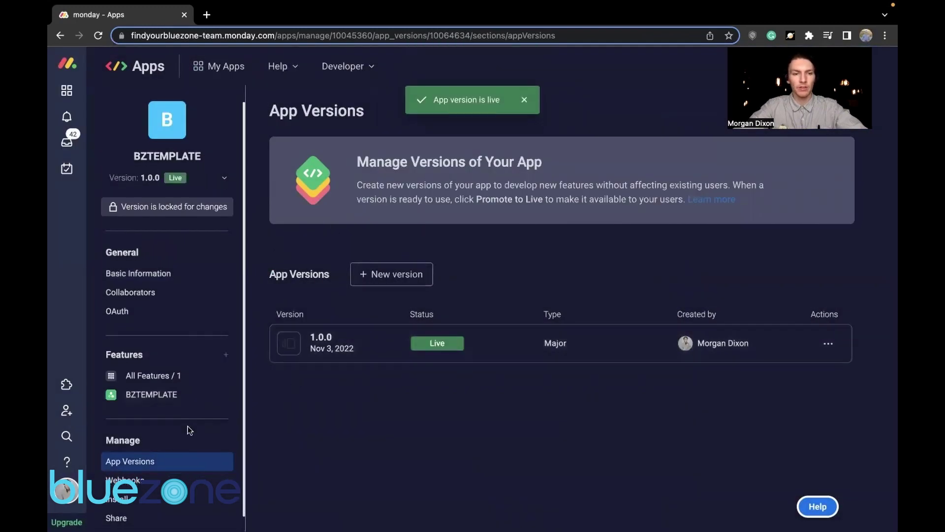
pyautogui.click(123, 483)
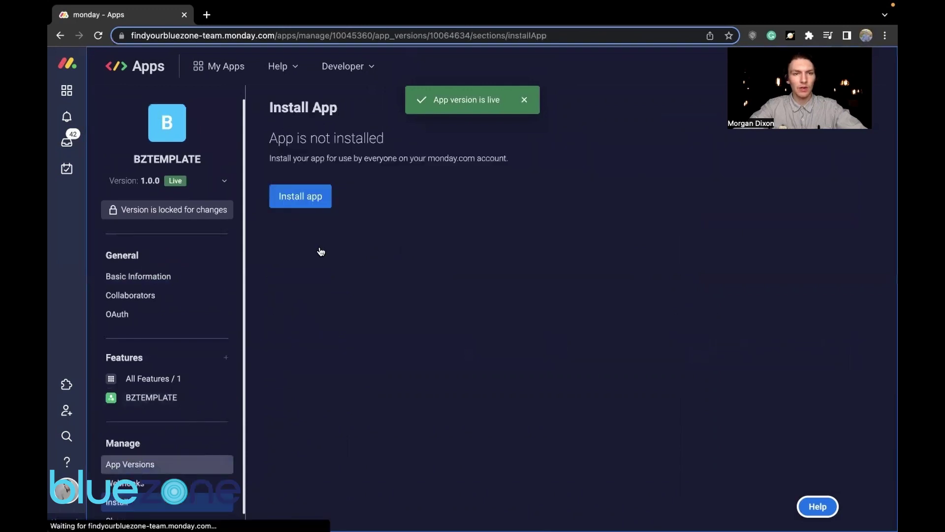
pyautogui.click(305, 206)
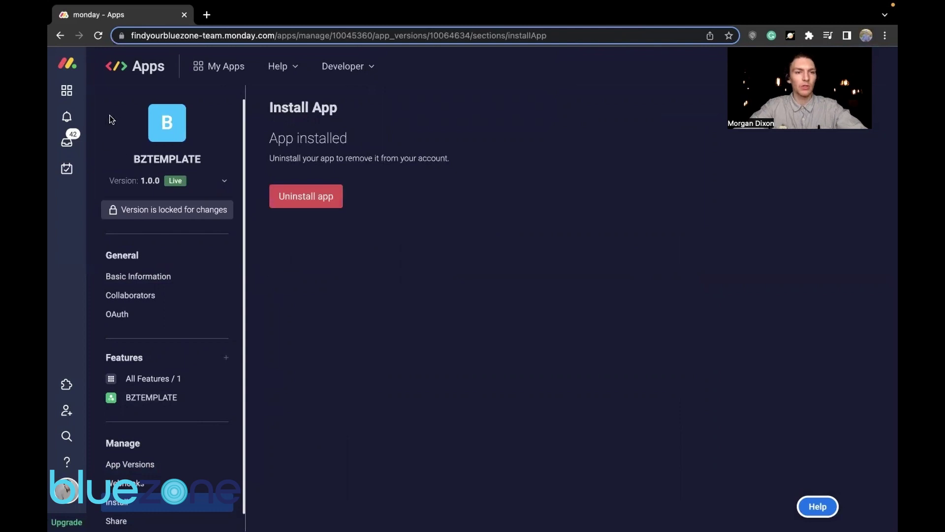
# - Add a new open workspace named 'Delete Later' from the main monday.com page
pyautogui.click(67, 65)
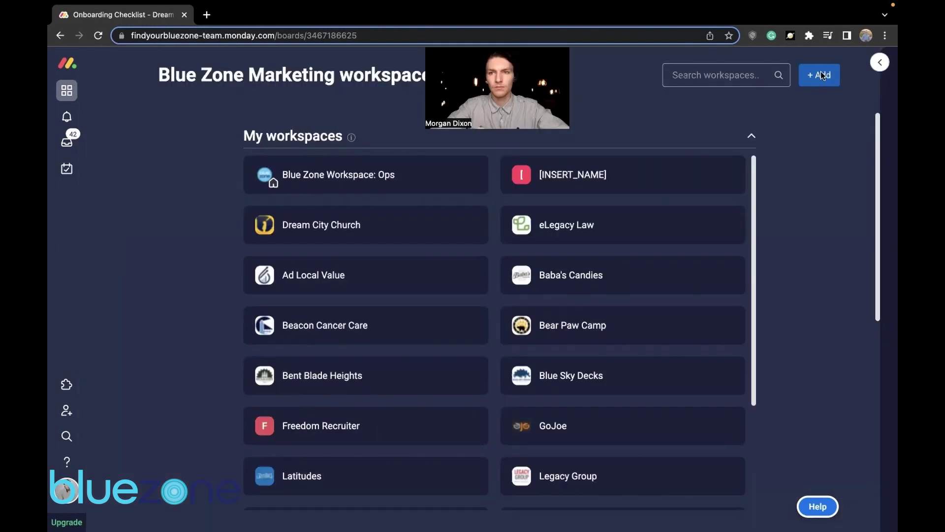
pyautogui.click(816, 74)
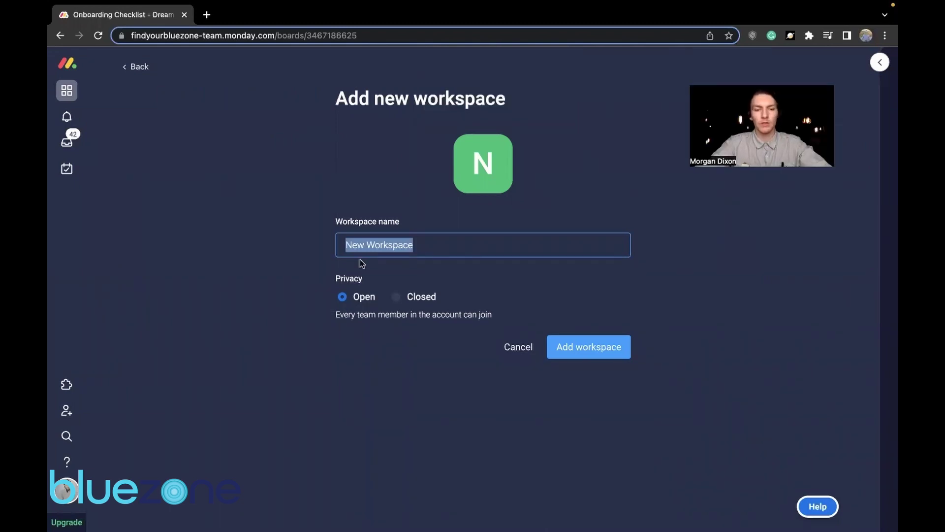
pyautogui.moveTo(417, 243); pyautogui.dragTo(274, 241)
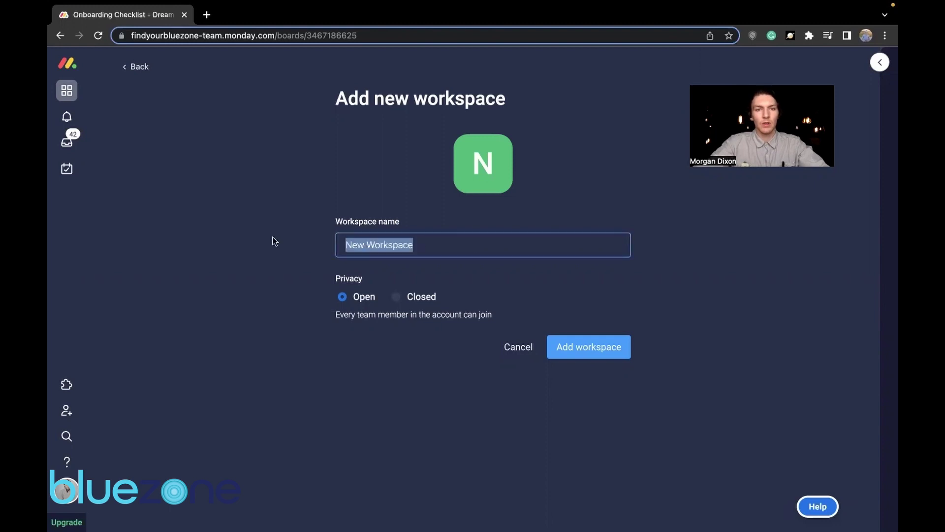
pyautogui.write('DE')
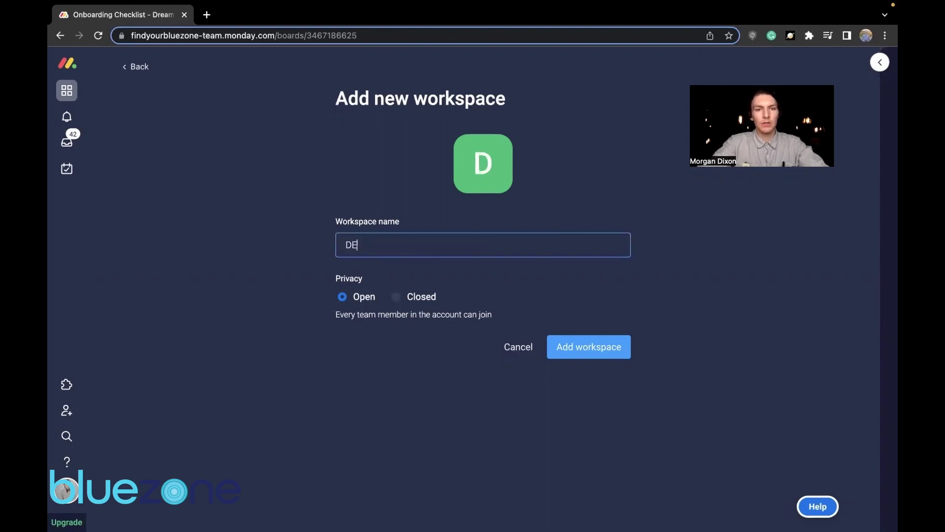
pyautogui.write('Ielete ')
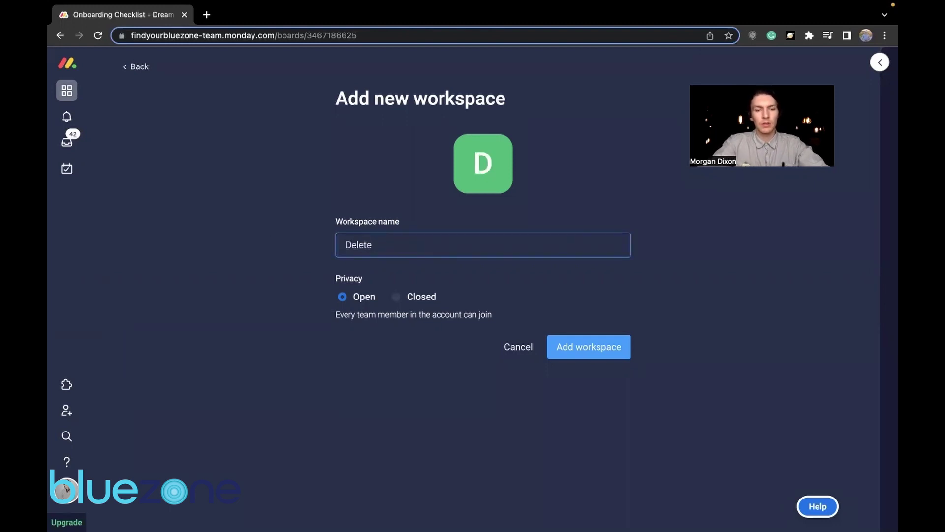
pyautogui.write('Later')
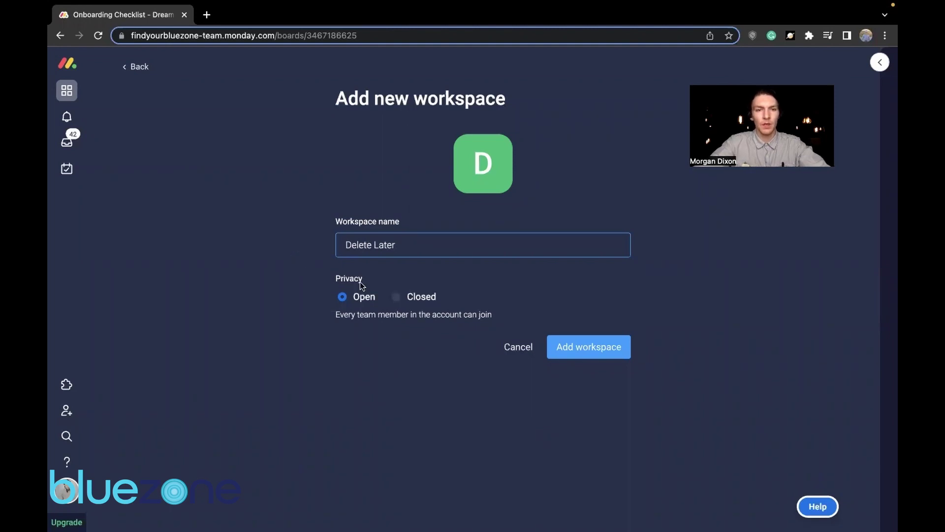
pyautogui.click(591, 348)
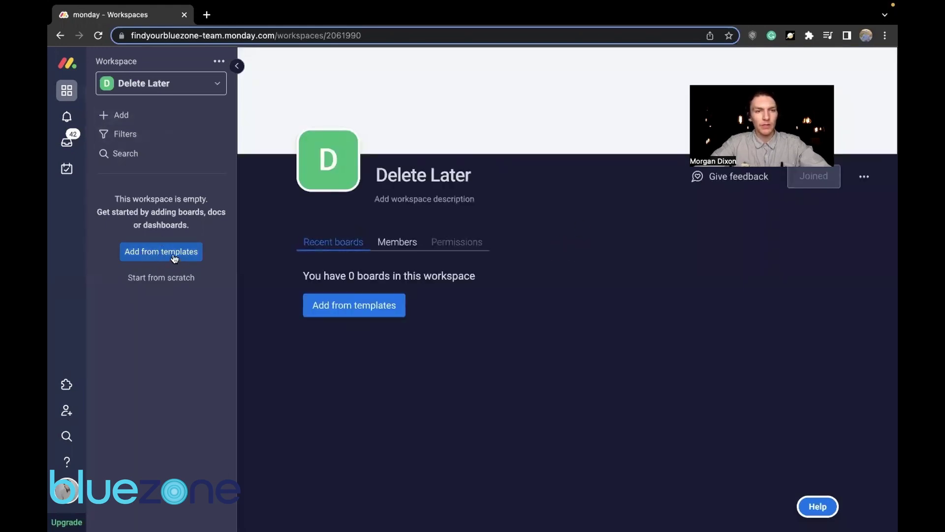
# - Search the Template center for BZTEMPLATE and open its template card
pyautogui.click(174, 255)
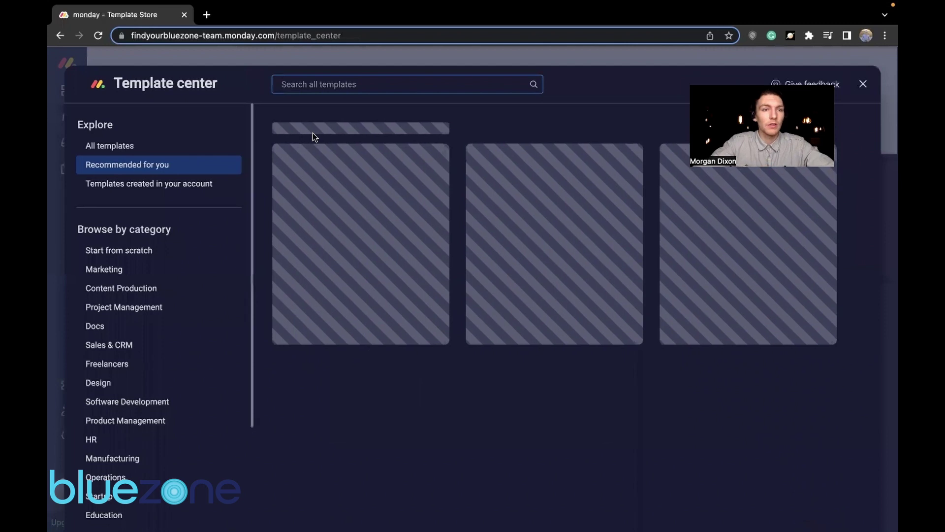
pyautogui.scroll(-1, 197, 270)
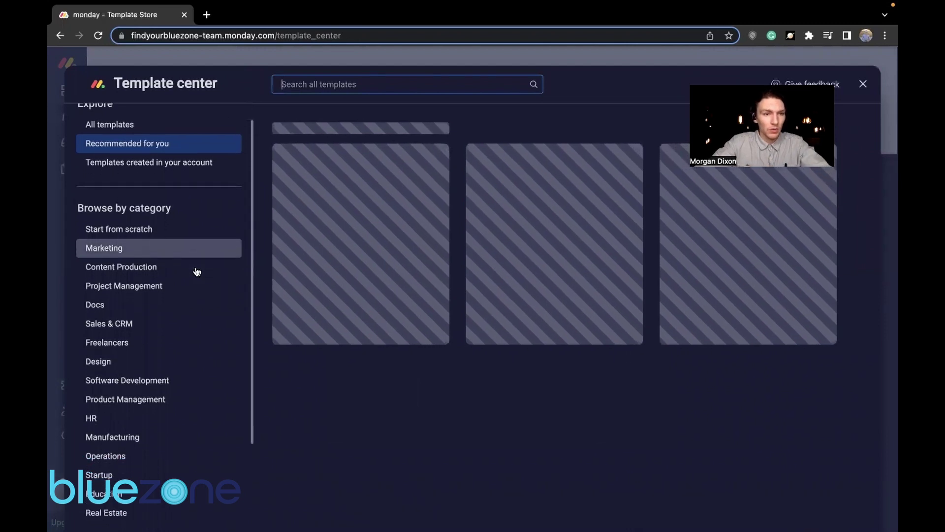
pyautogui.scroll(-2, 196, 272)
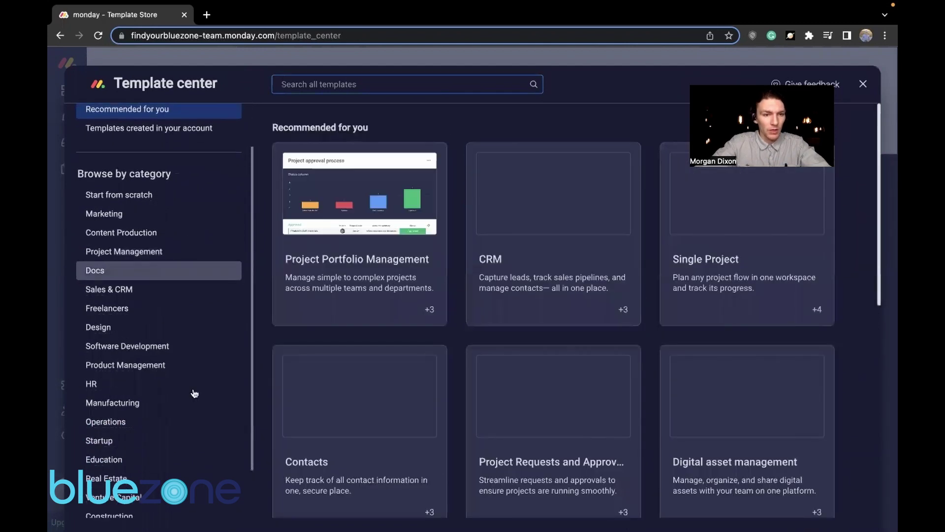
pyautogui.scroll(-3, 117, 214)
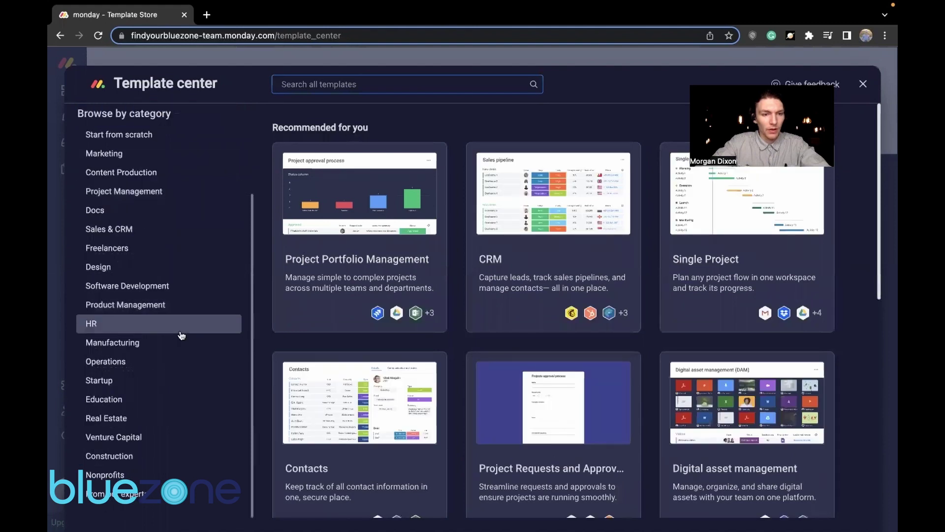
pyautogui.scroll(4, 164, 403)
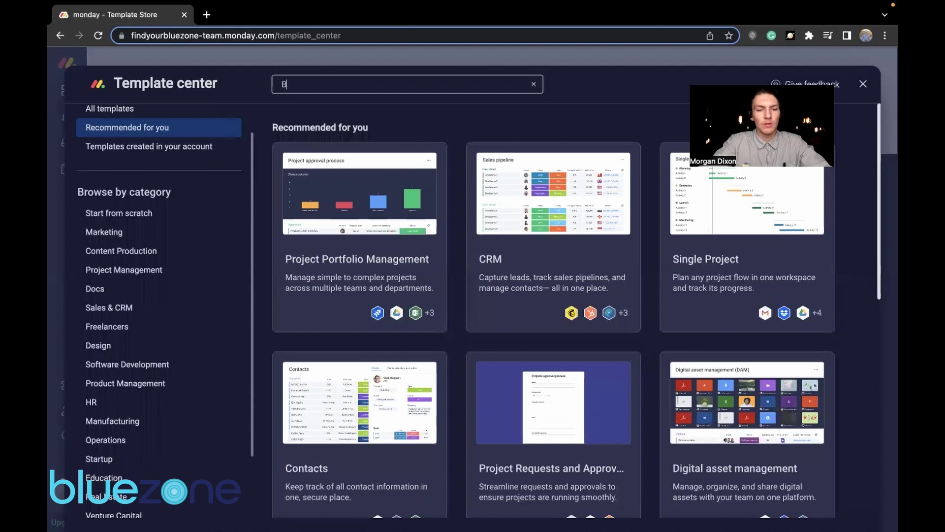
pyautogui.write('ZTEMPLATE')
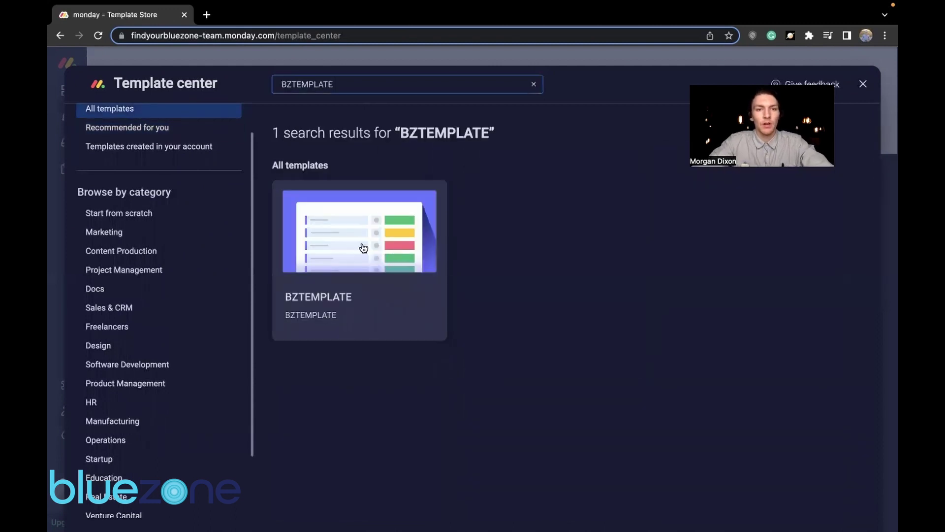
pyautogui.click(363, 246)
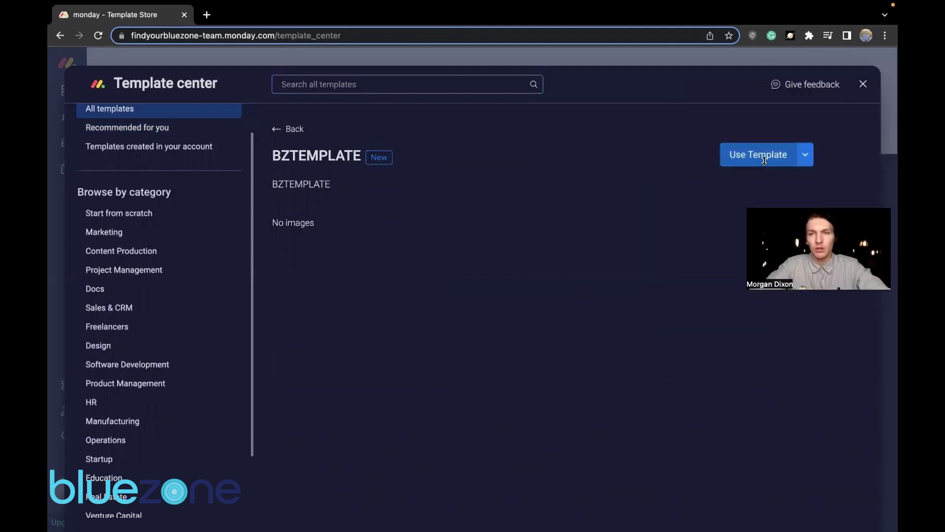
# - Apply BZTEMPLATE to the Delete Later workspace, creating the Sales Journey board and other template boards
pyautogui.click(764, 158)
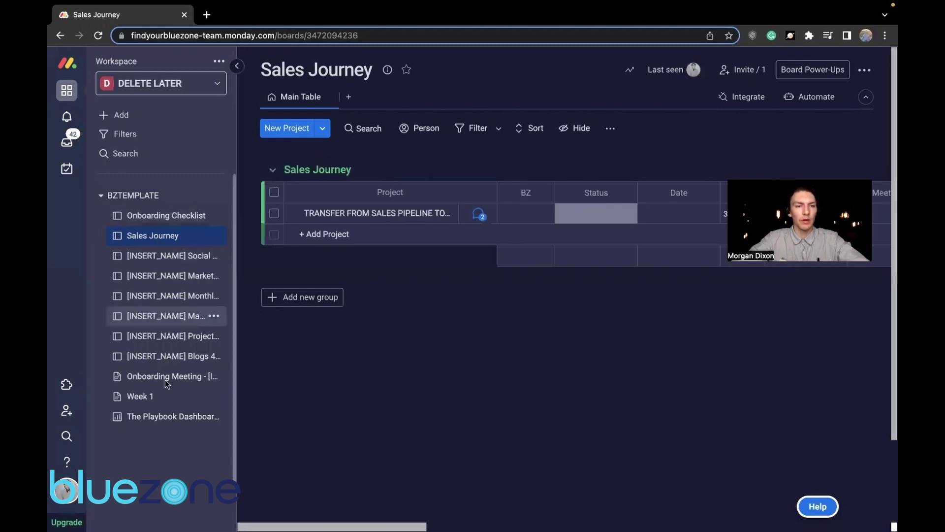
pyautogui.scroll(-1, 164, 380)
pyautogui.scroll(1, 184, 233)
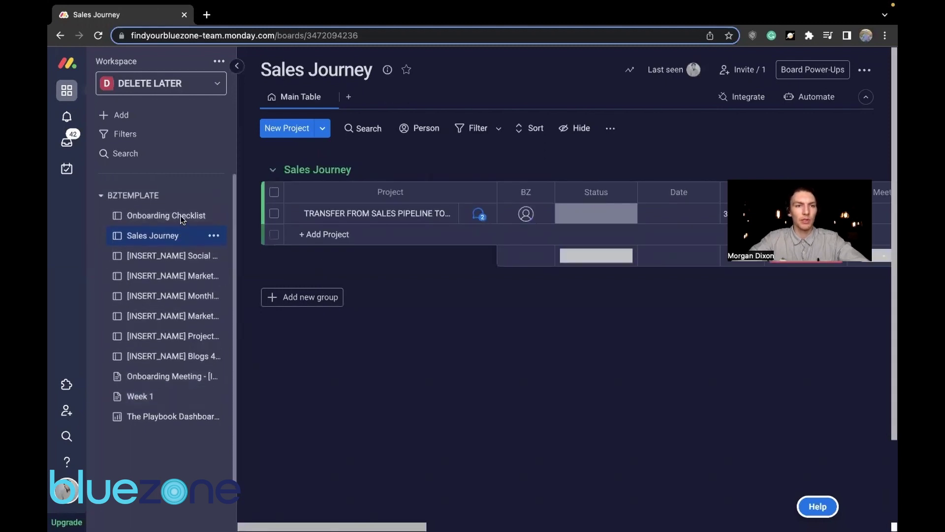